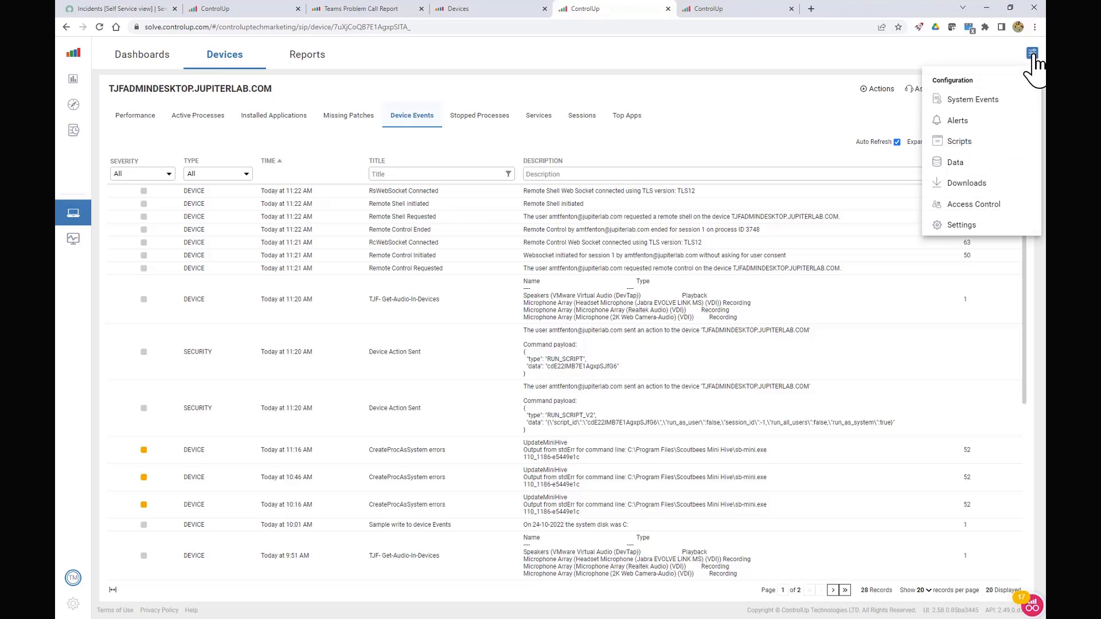
- Open the edgedx_ucc_calls index from the Data configuration of the acmeorg tenant
{"action": "left_click", "coordinate": [950, 162]}
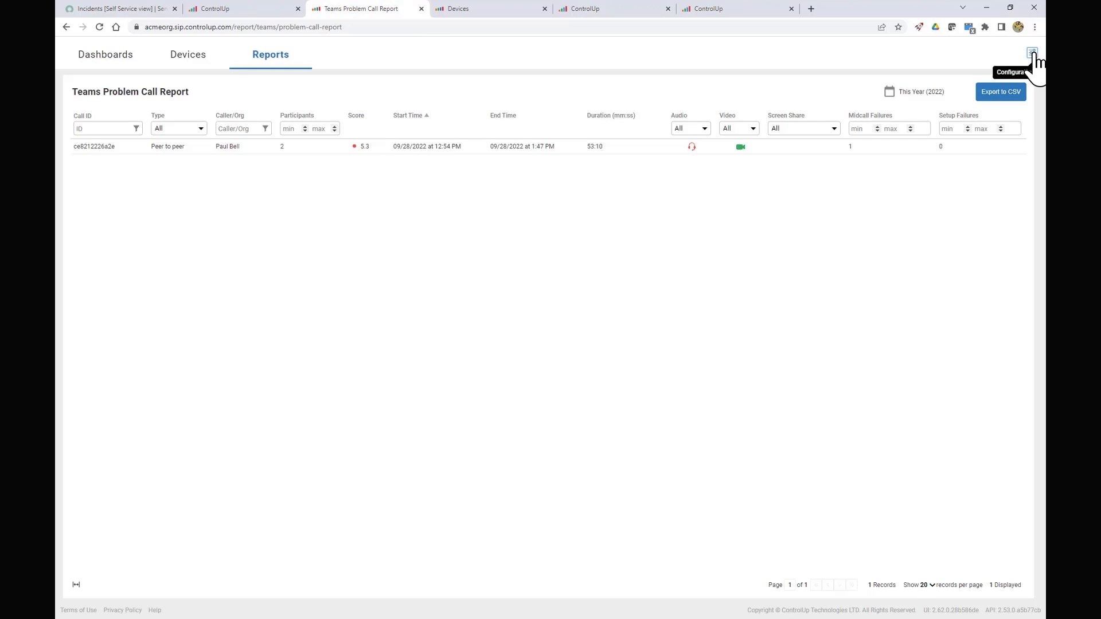
{"action": "left_click", "coordinate": [1033, 54]}
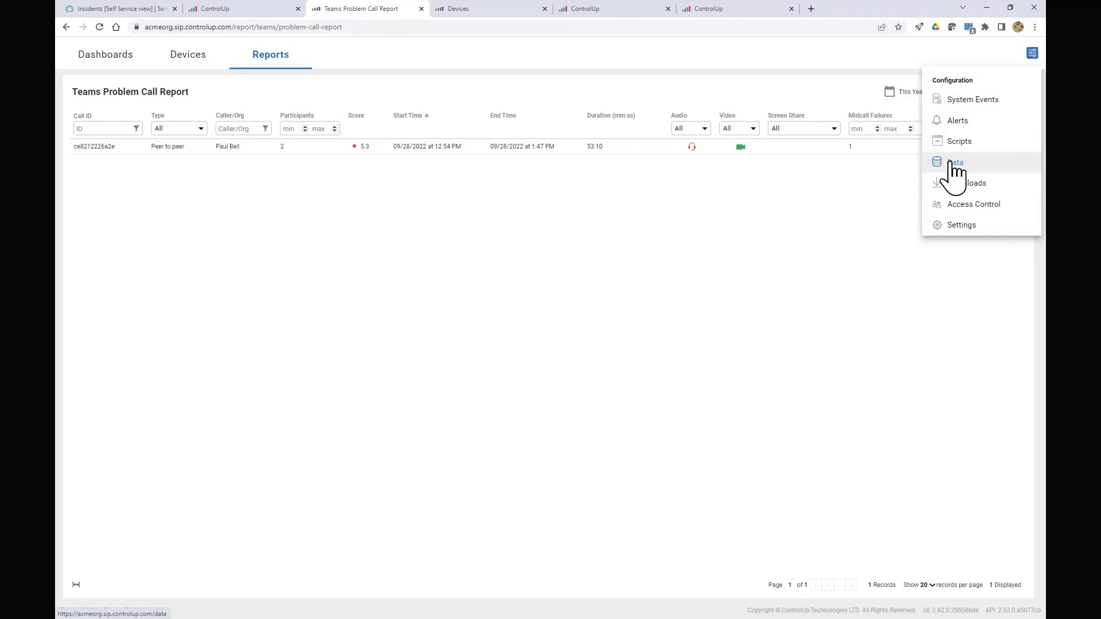
{"action": "left_click", "coordinate": [952, 163]}
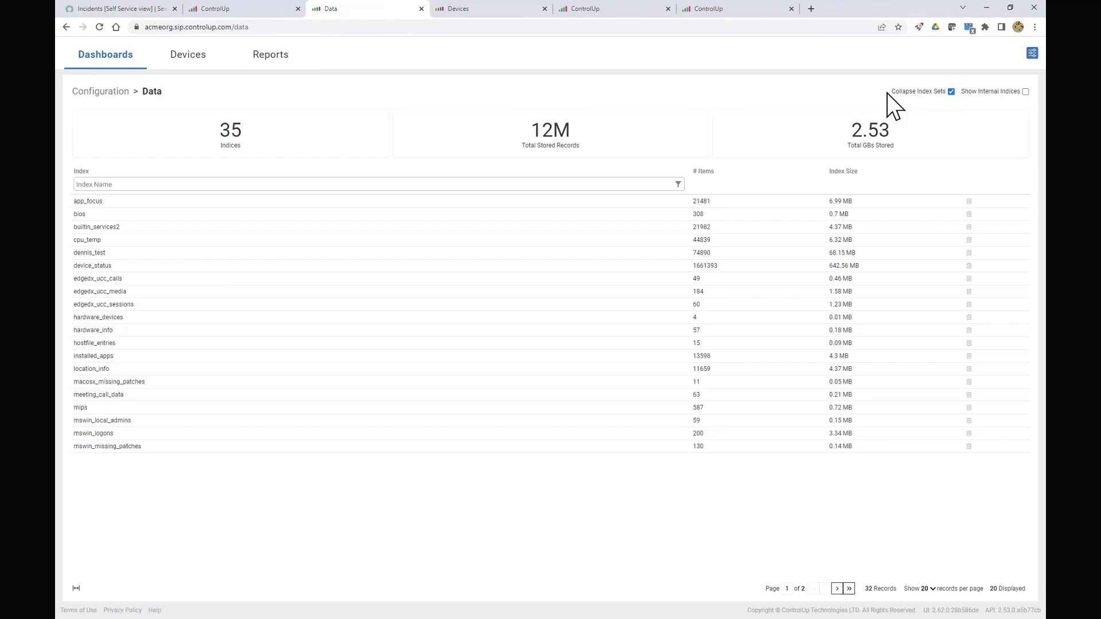
{"action": "left_click", "coordinate": [120, 279]}
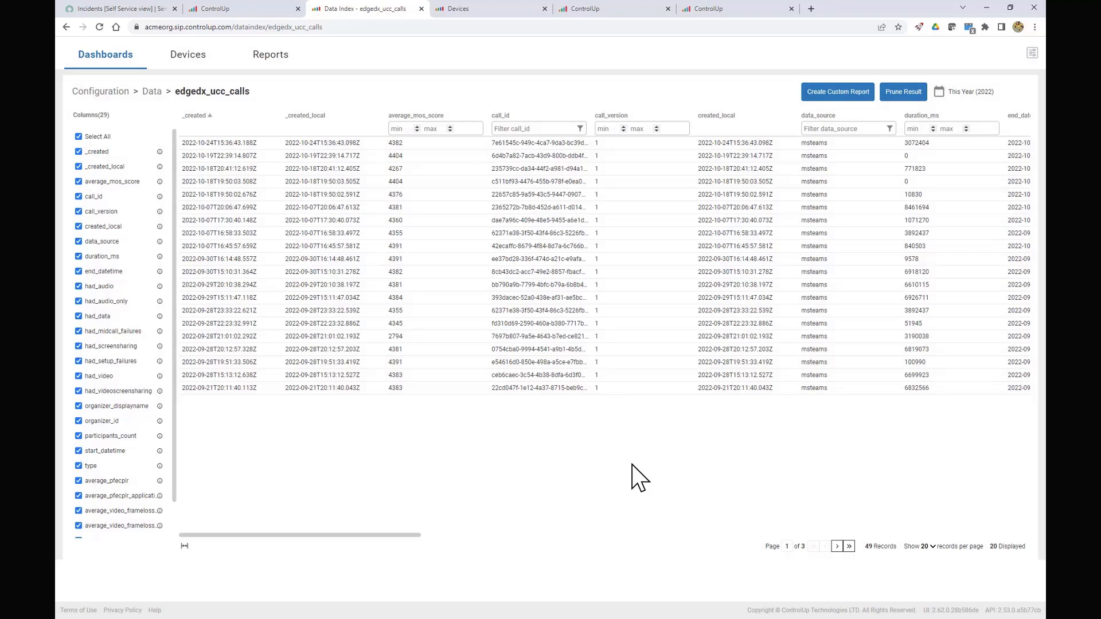
- Start a new alert named Mid_call_Cailure_Alert with edgedx_ucc_calls as its data index
{"action": "left_click", "coordinate": [1032, 55]}
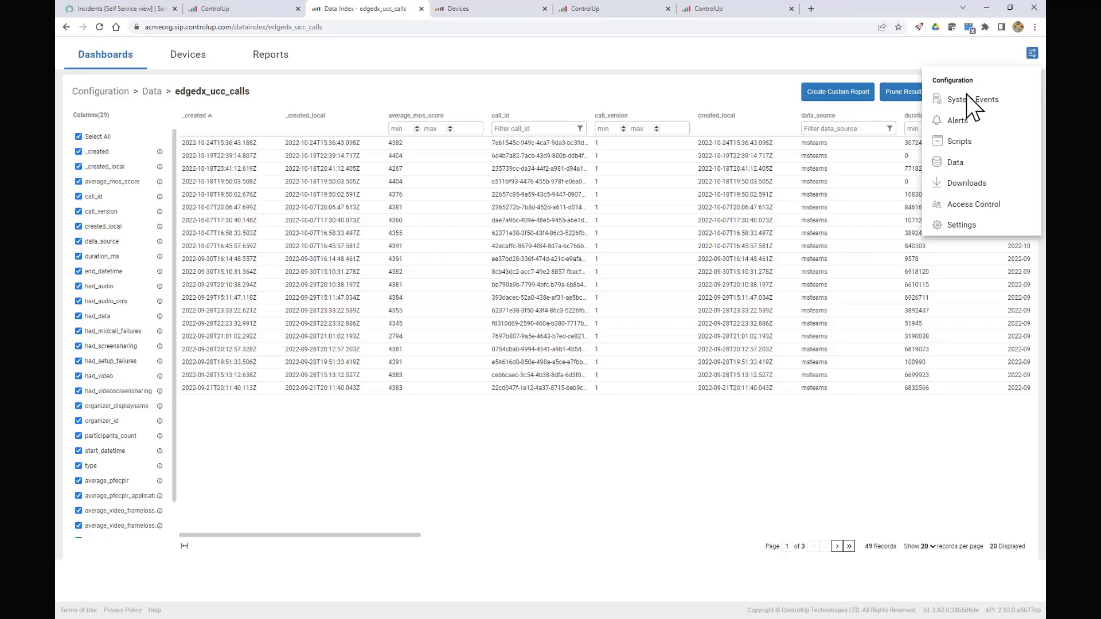
{"action": "left_click", "coordinate": [957, 123]}
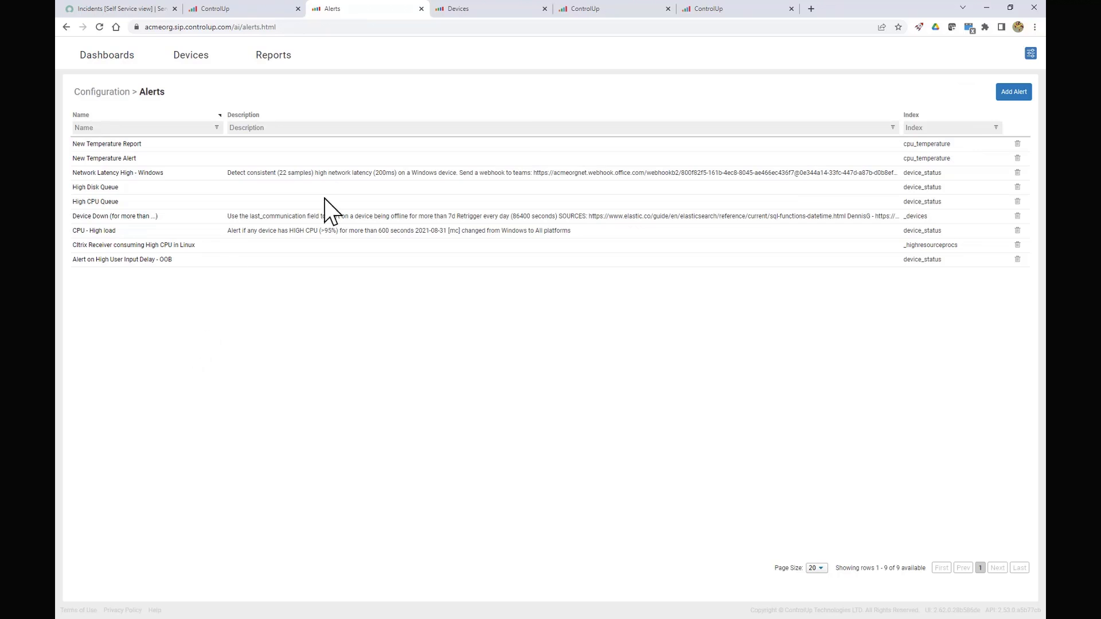
{"action": "left_click", "coordinate": [1014, 93]}
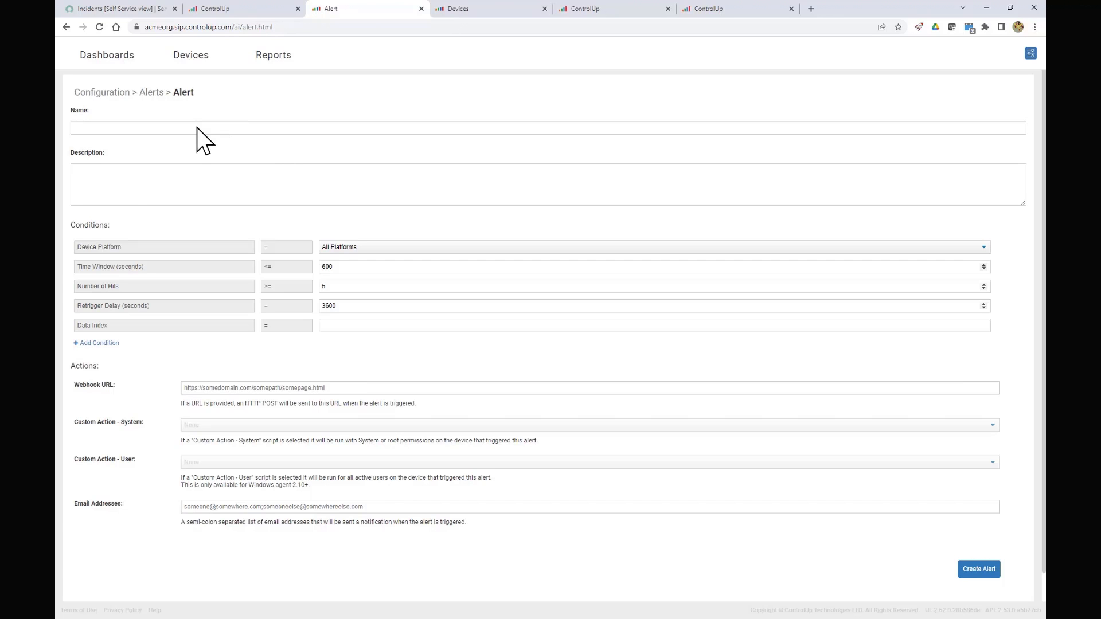
{"action": "left_click", "coordinate": [199, 128]}
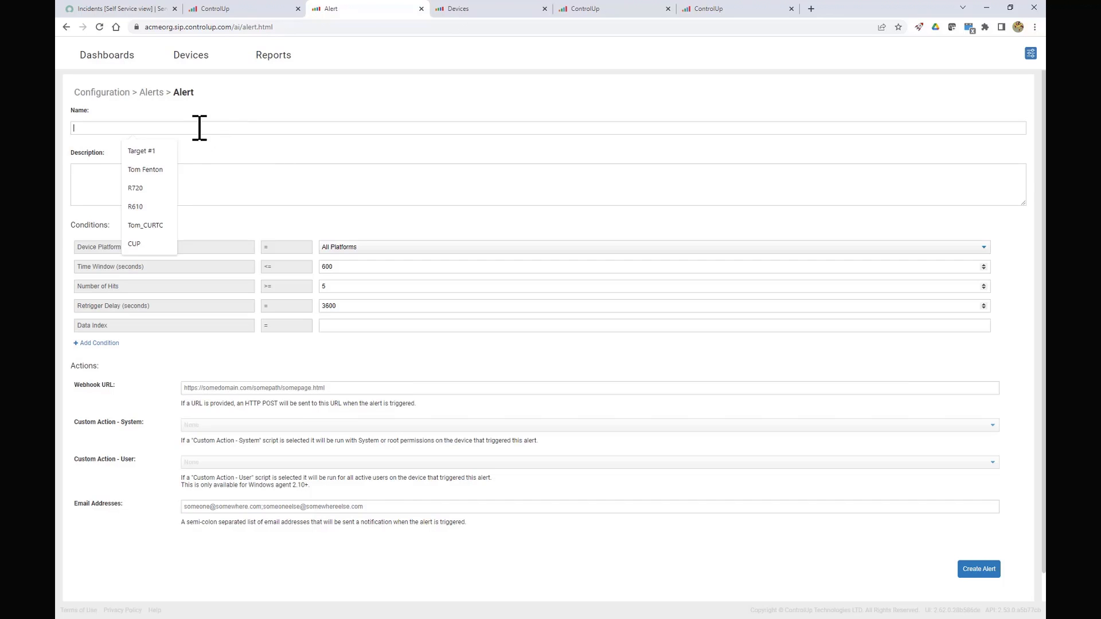
{"action": "type", "text": "Mid_call_Ca"}
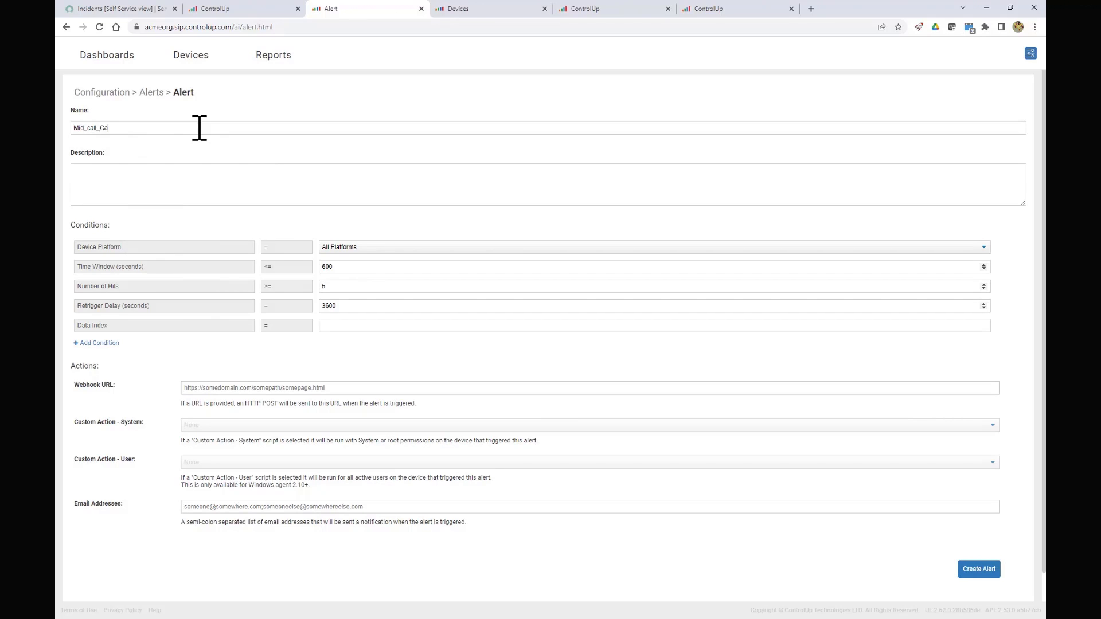
{"action": "type", "text": "llure_Alert"}
{"action": "left_click", "coordinate": [983, 325]}
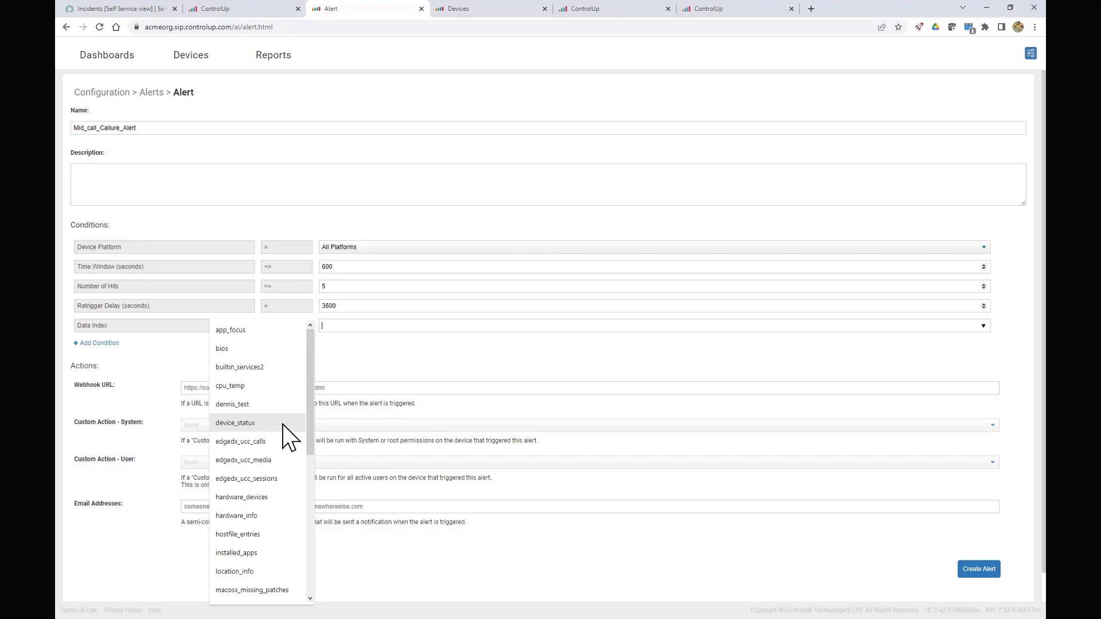
{"action": "left_click", "coordinate": [267, 443]}
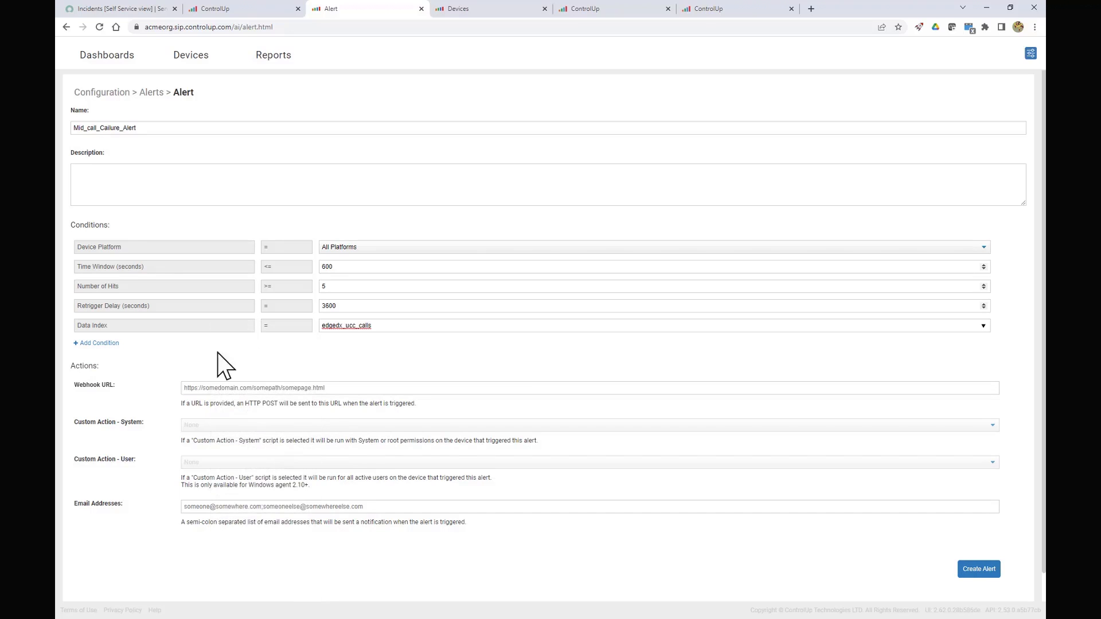
- Add an alert condition requiring had_midcall_failures != 0
{"action": "left_click", "coordinate": [96, 343]}
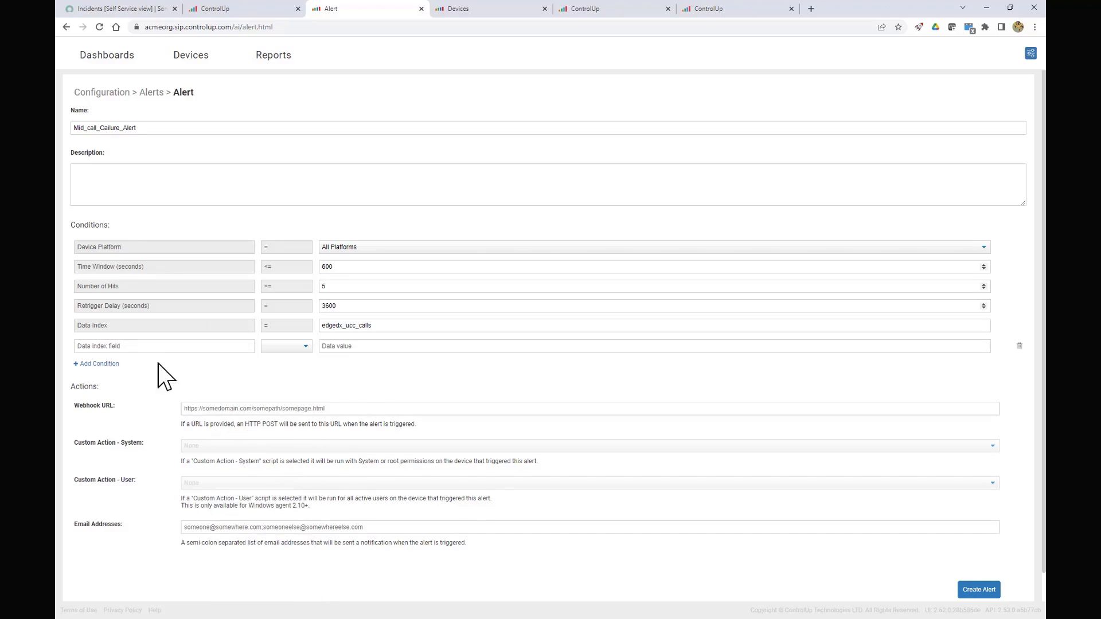
{"action": "left_click", "coordinate": [247, 346]}
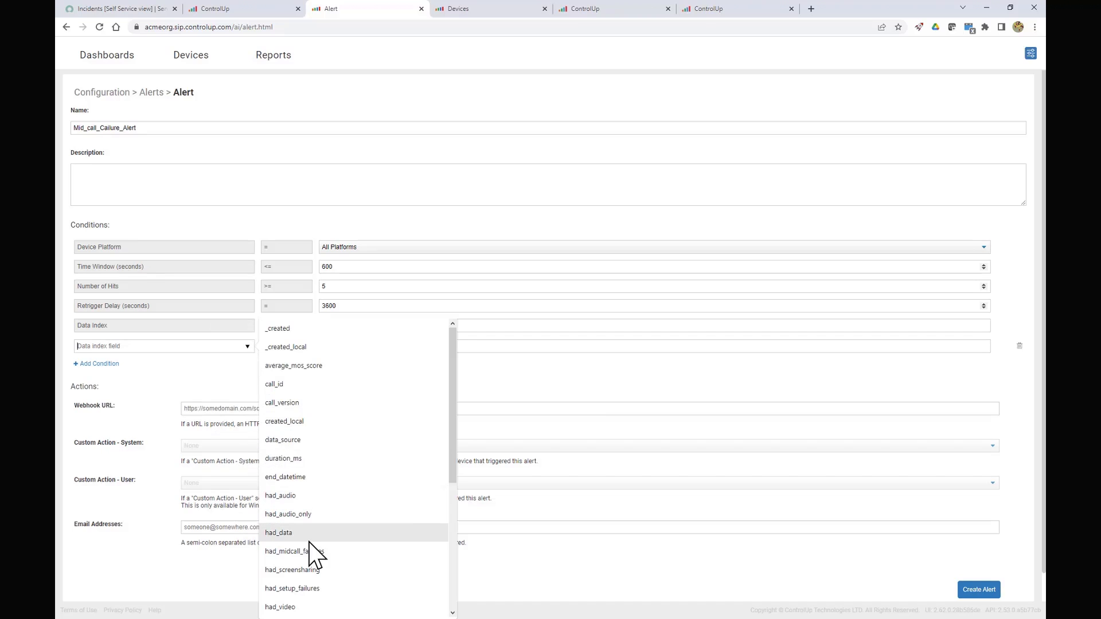
{"action": "scroll", "coordinate": [319, 596], "scroll_direction": "down", "scroll_amount": 3}
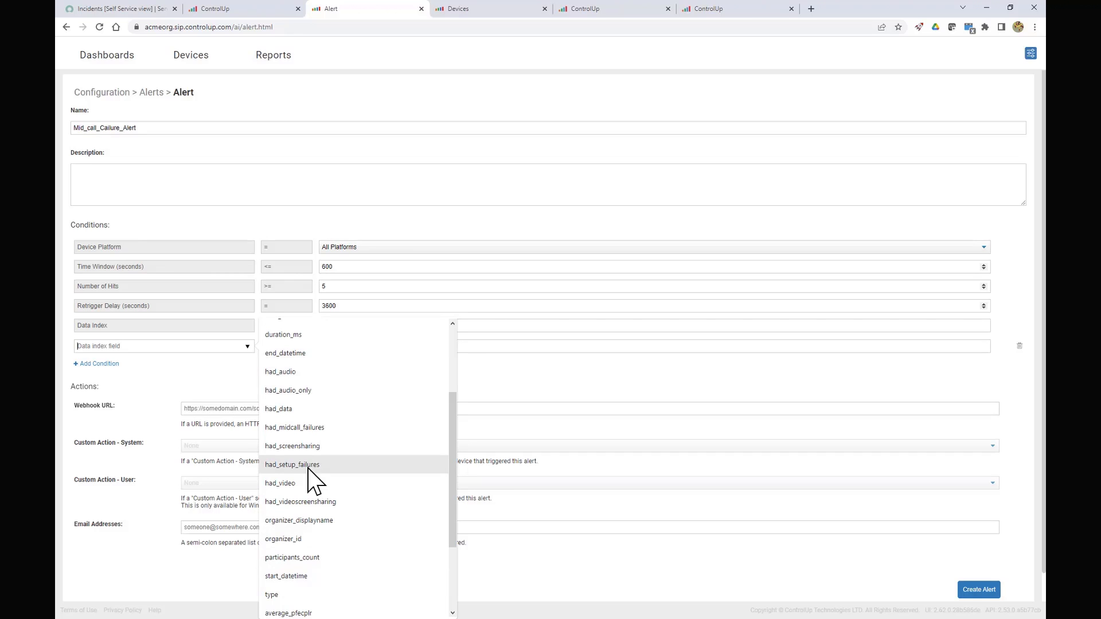
{"action": "left_click", "coordinate": [306, 427]}
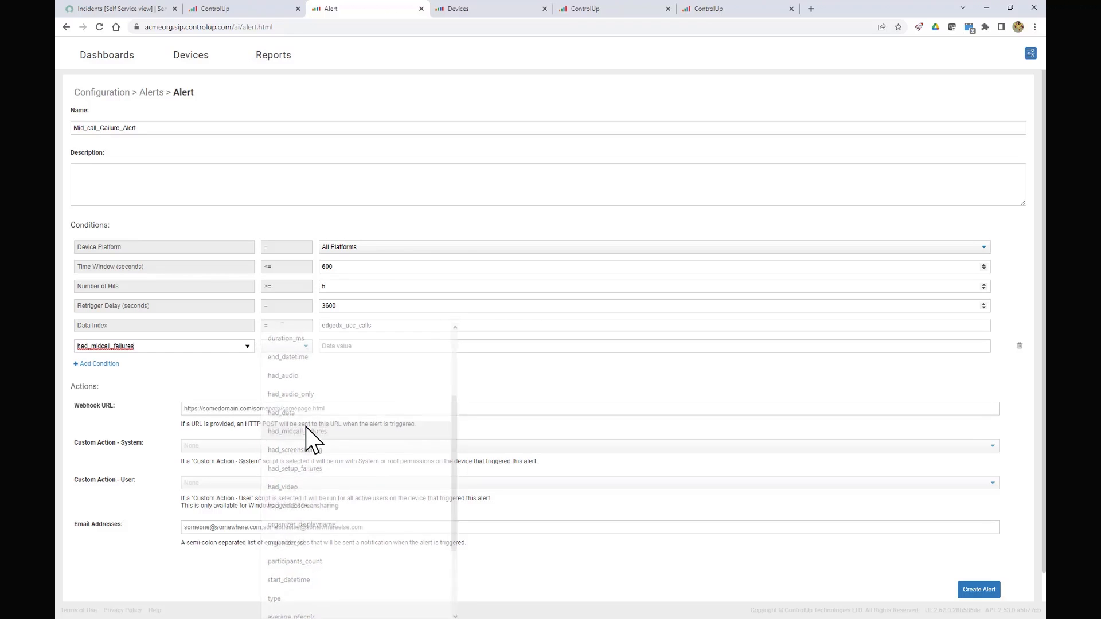
{"action": "left_click", "coordinate": [302, 347]}
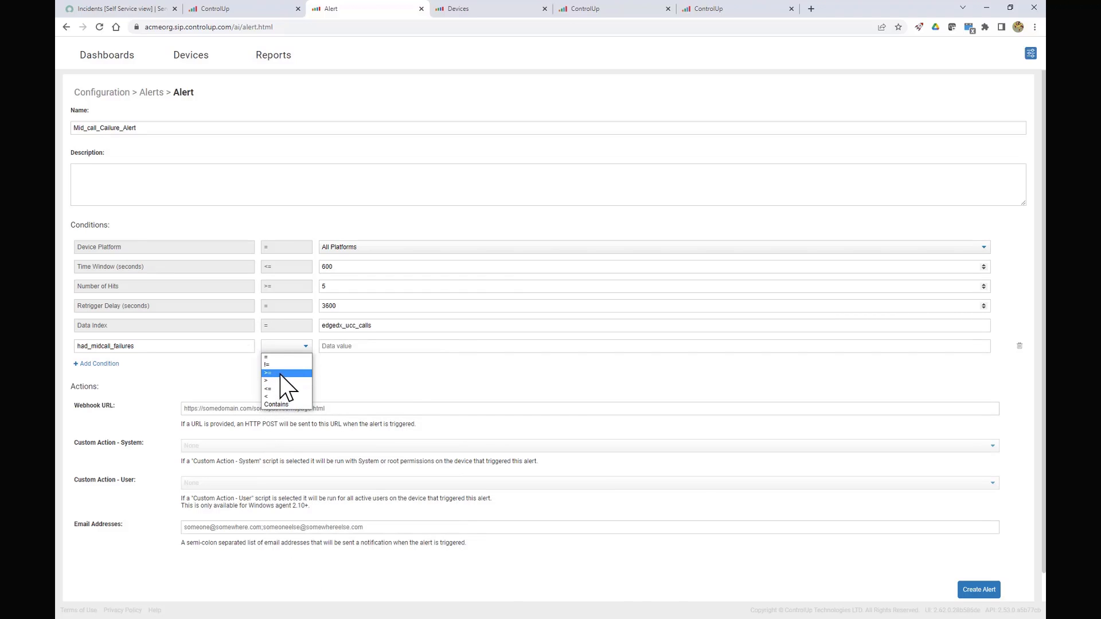
{"action": "left_click", "coordinate": [281, 364]}
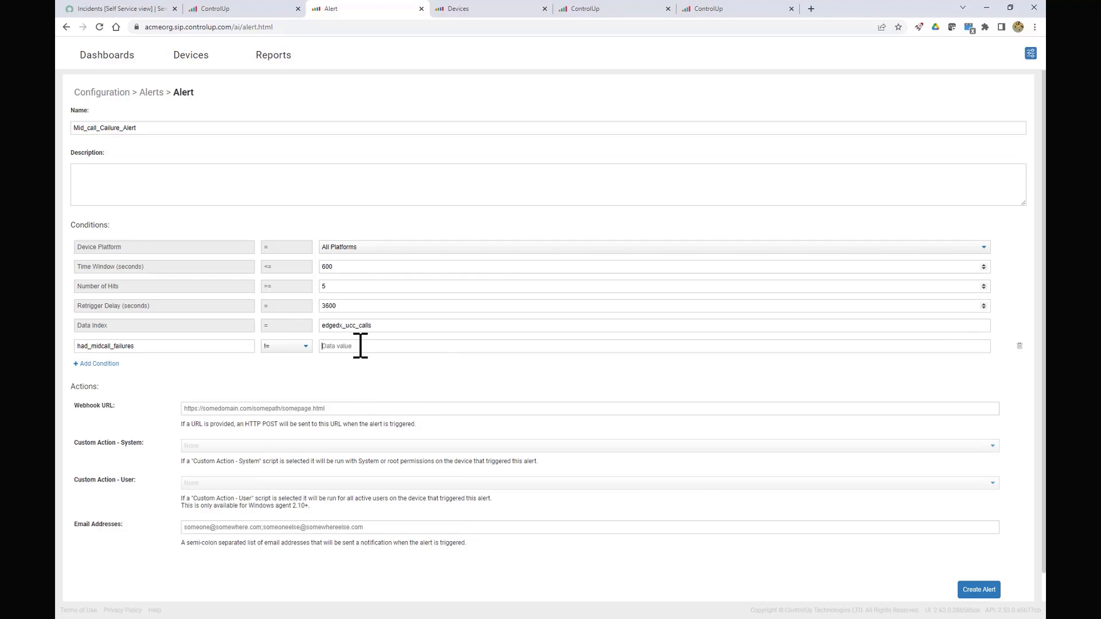
{"action": "left_click", "coordinate": [360, 346]}
{"action": "type", "text": "0"}
- Check the alert's webhook URL and email address actions, and return to the alerts list without creating it
{"action": "left_click", "coordinate": [297, 408]}
{"action": "left_click", "coordinate": [262, 528]}
{"action": "left_click", "coordinate": [150, 93]}
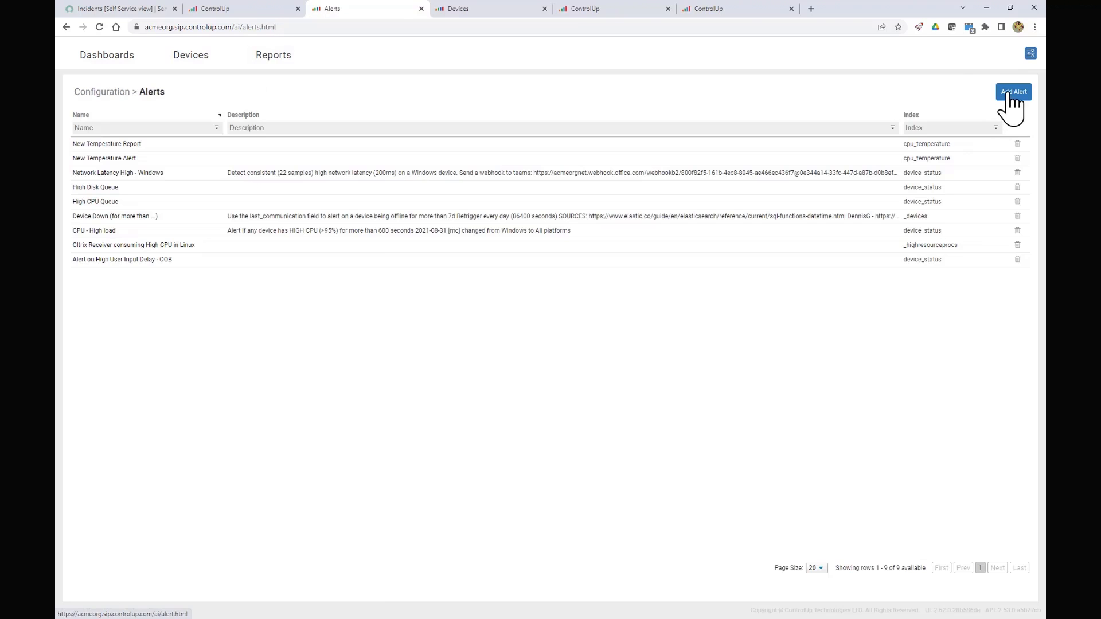
- Start another new alert that uses process_connection_stats as its data index
{"action": "left_click", "coordinate": [1009, 93]}
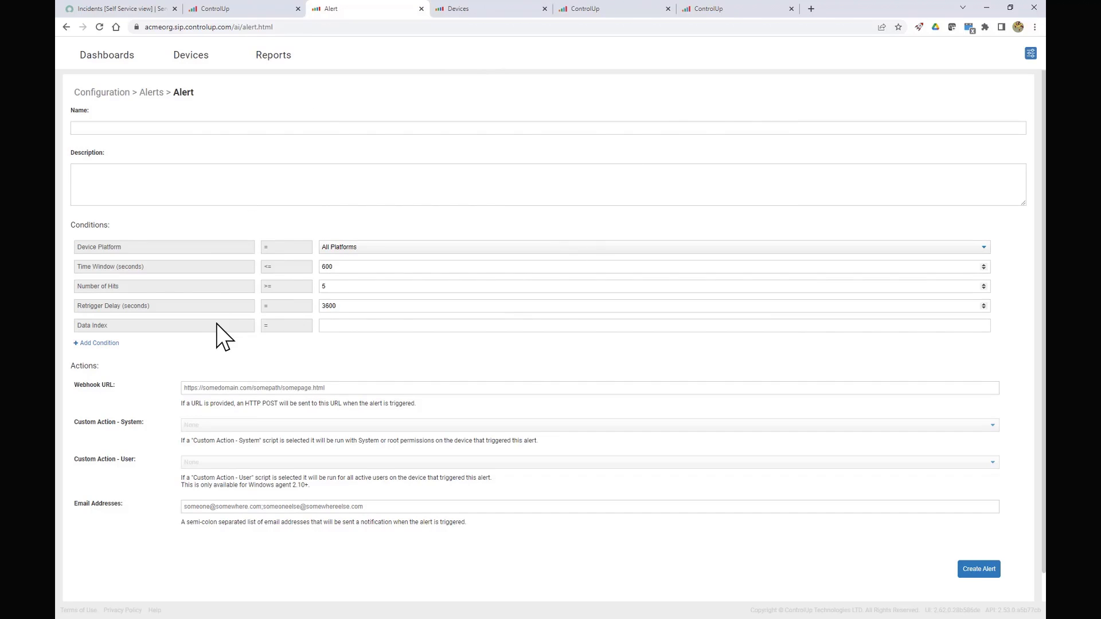
{"action": "left_click", "coordinate": [984, 326]}
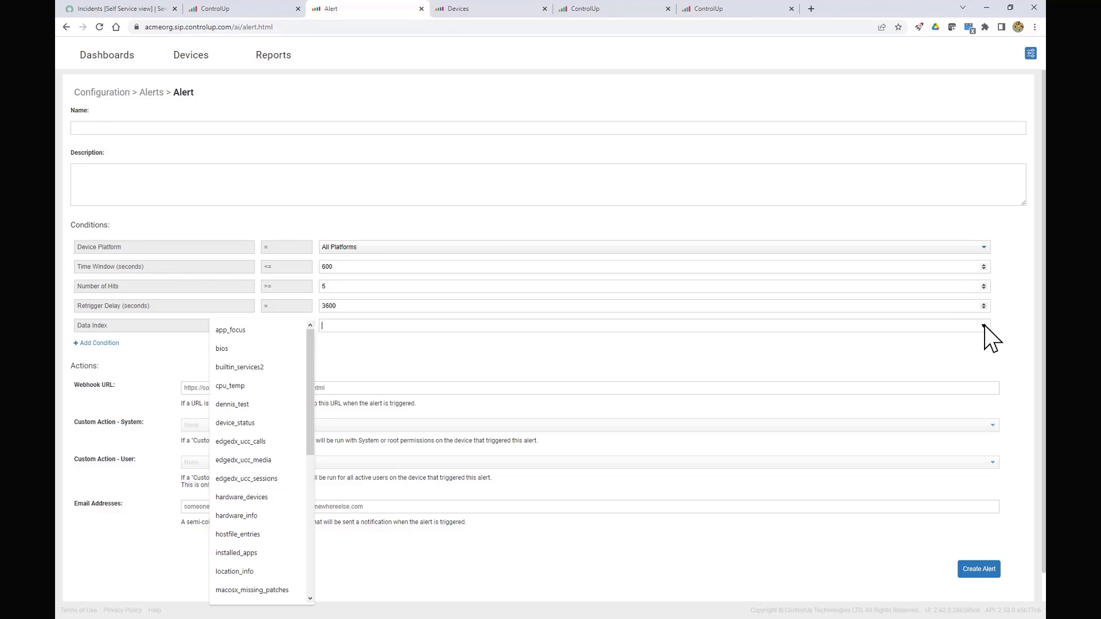
{"action": "scroll", "coordinate": [254, 428], "scroll_direction": "down", "scroll_amount": 8}
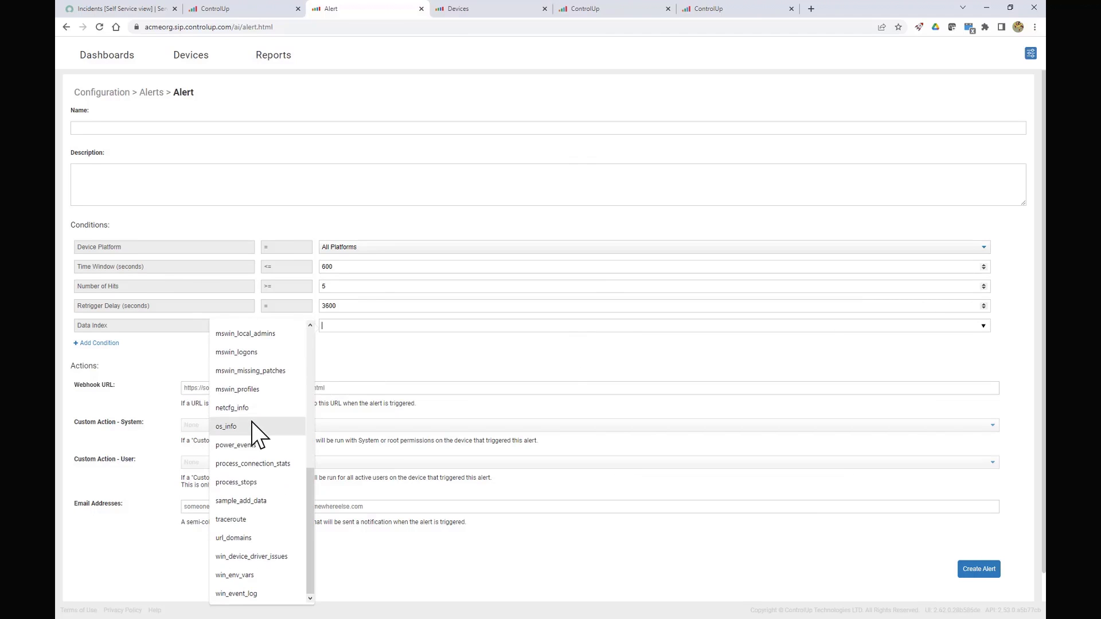
{"action": "left_click", "coordinate": [264, 463]}
- Add a condition to the process_connection_stats alert requiring mos >= 3500
{"action": "left_click", "coordinate": [99, 343]}
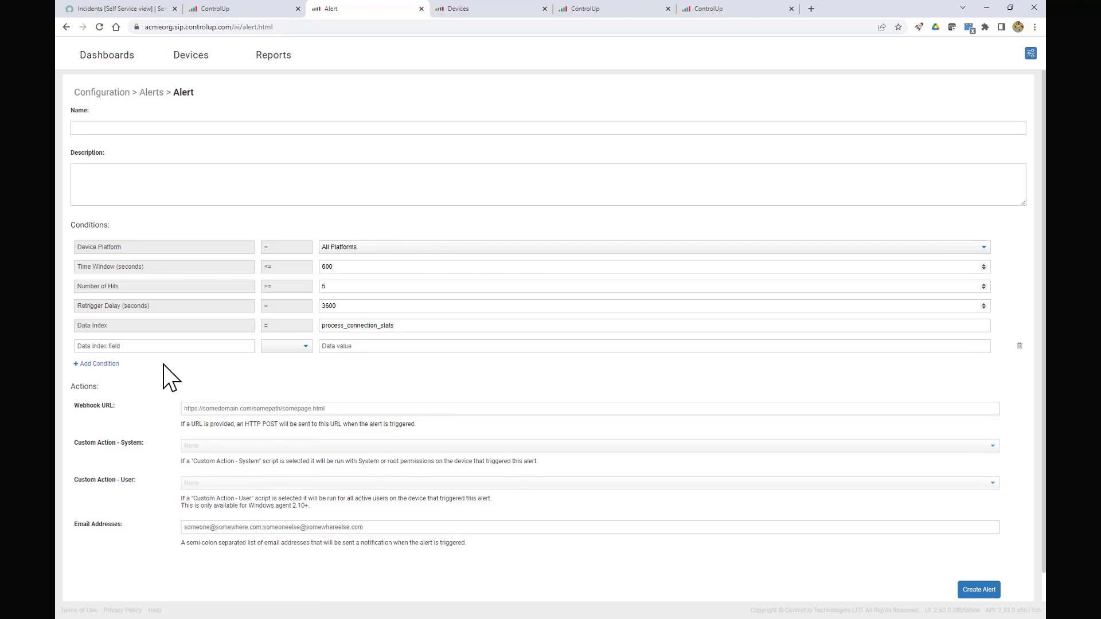
{"action": "left_click", "coordinate": [249, 347]}
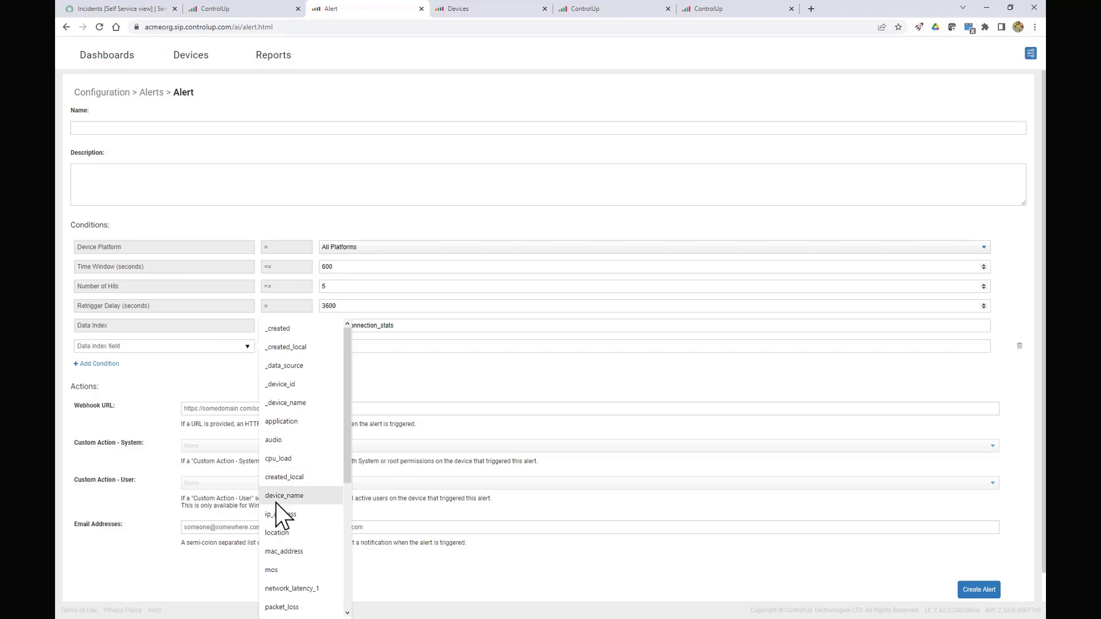
{"action": "left_click", "coordinate": [280, 569]}
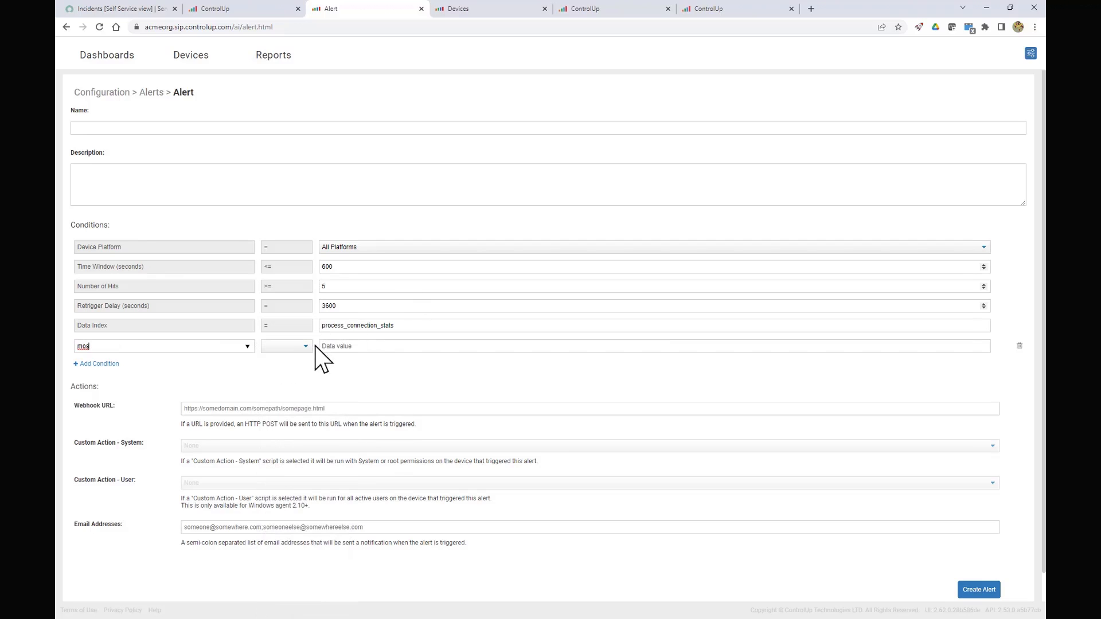
{"action": "left_click", "coordinate": [304, 347]}
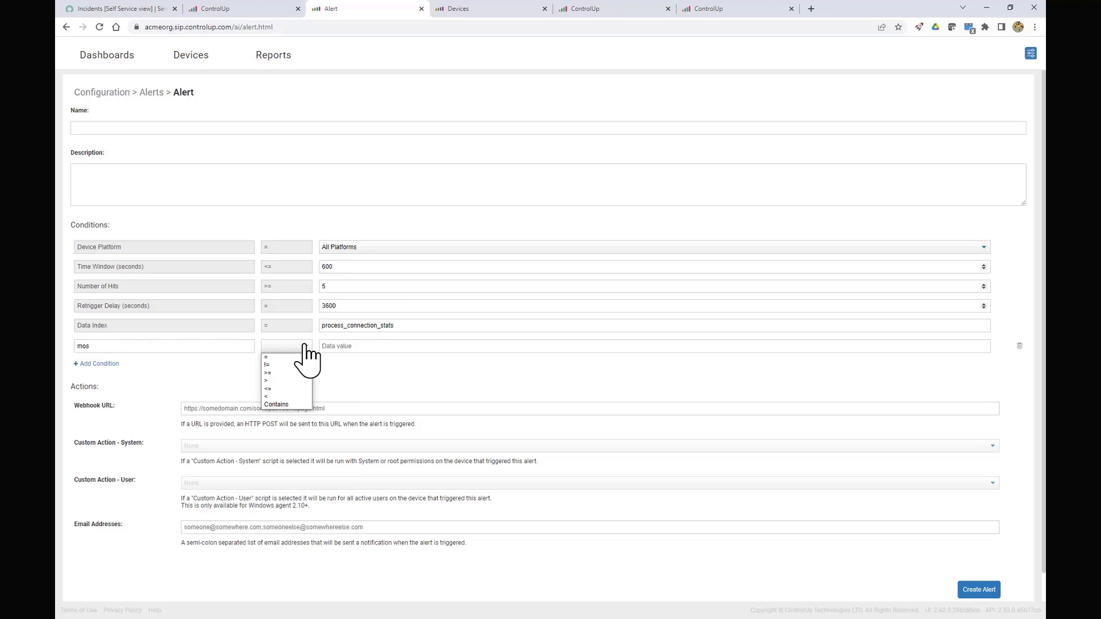
{"action": "left_click", "coordinate": [275, 374]}
{"action": "left_click", "coordinate": [348, 346]}
{"action": "type", "text": "3500"}
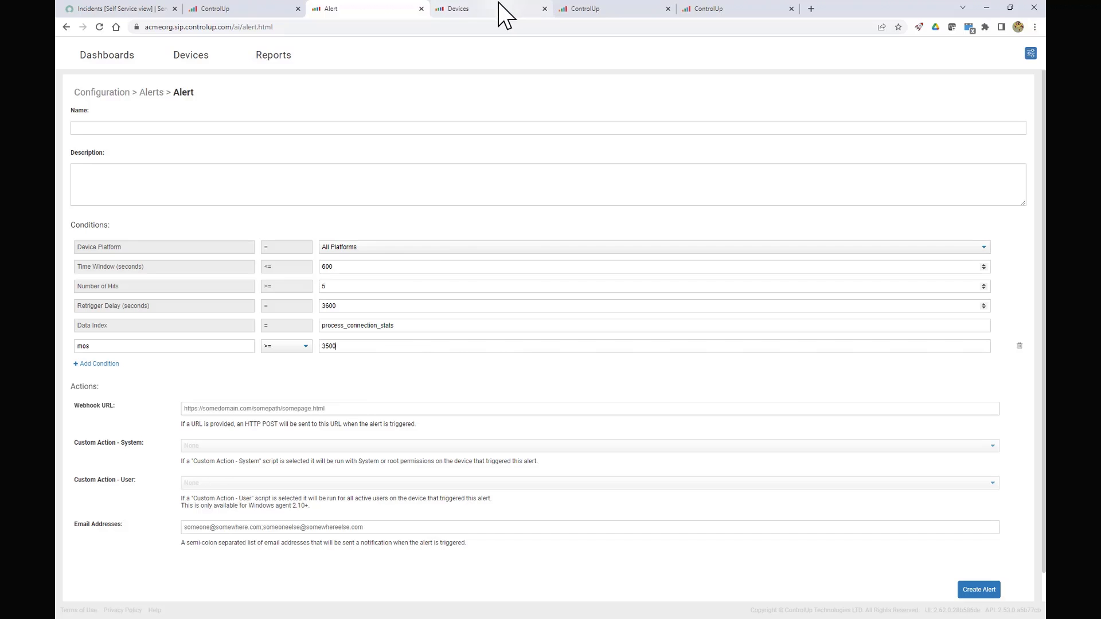
- Leave the alert without creating it and view the acmeorg tenant's populated device list
{"action": "left_click", "coordinate": [185, 58]}
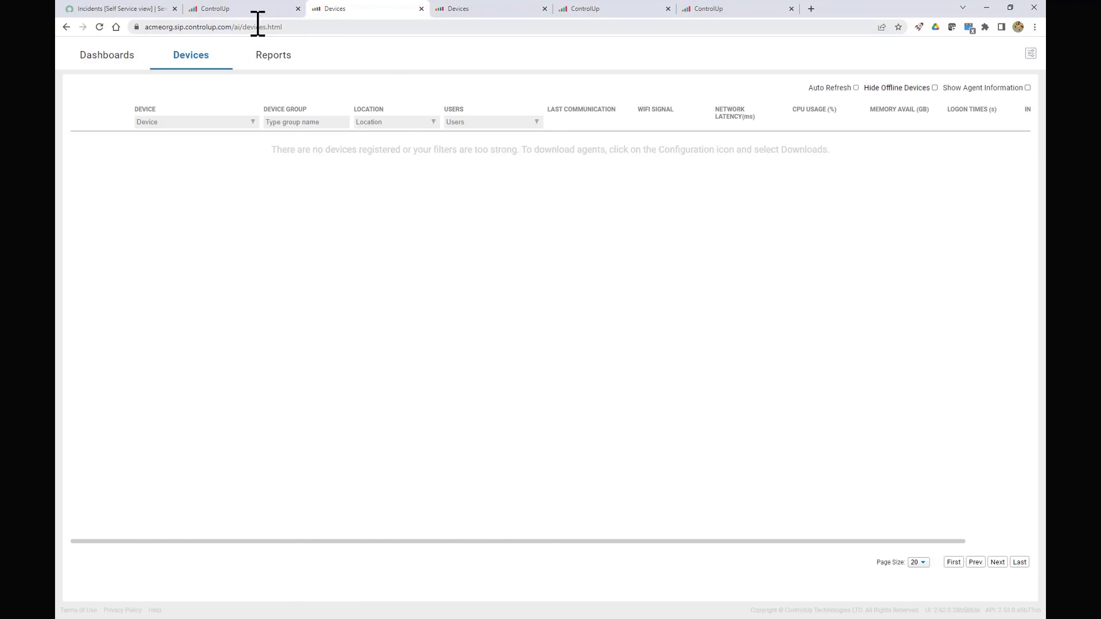
{"action": "left_click", "coordinate": [487, 9]}
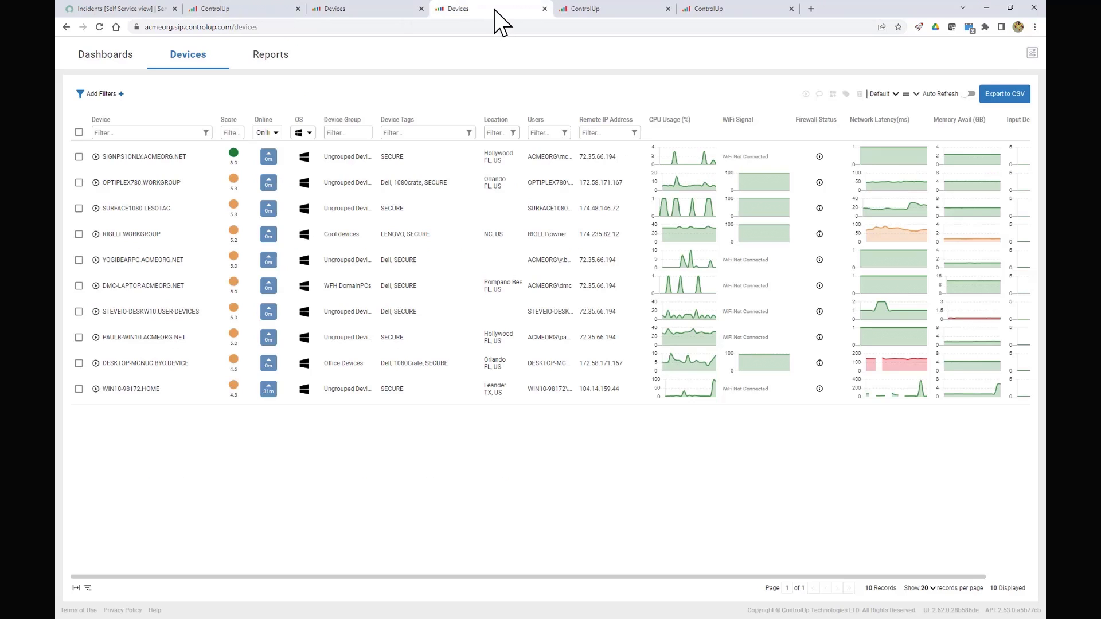
- Open the TJF-Low-WiFi-Warning script in the solve.controlup.com tenant and examine its UserPrompt.exe line
{"action": "left_click", "coordinate": [596, 9]}
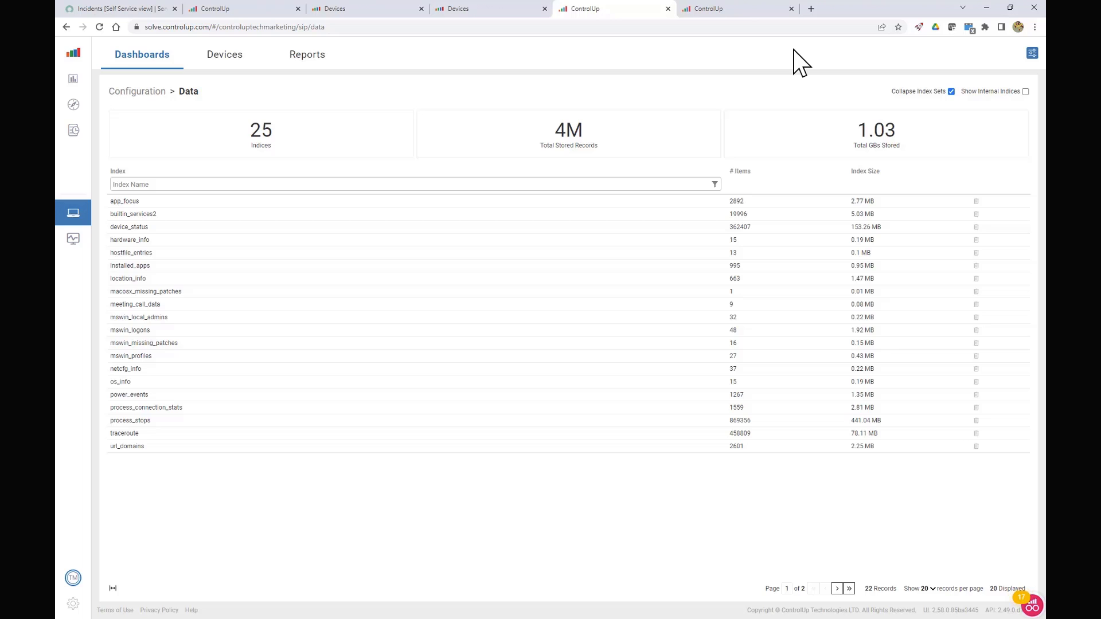
{"action": "left_click", "coordinate": [1032, 53]}
{"action": "left_click", "coordinate": [929, 141]}
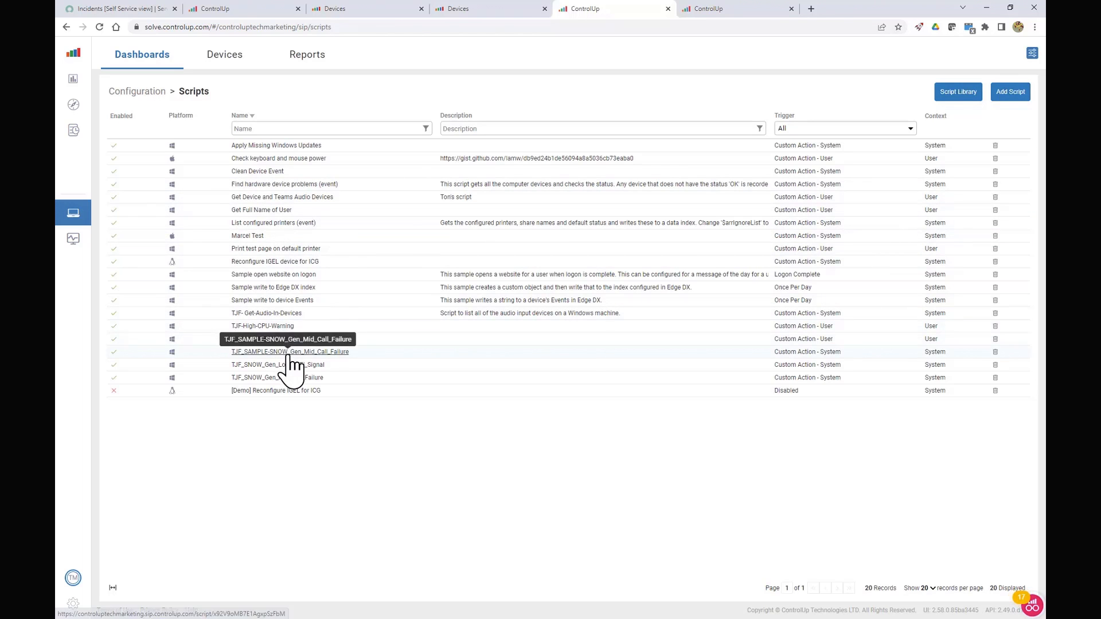
{"action": "left_click", "coordinate": [557, 263]}
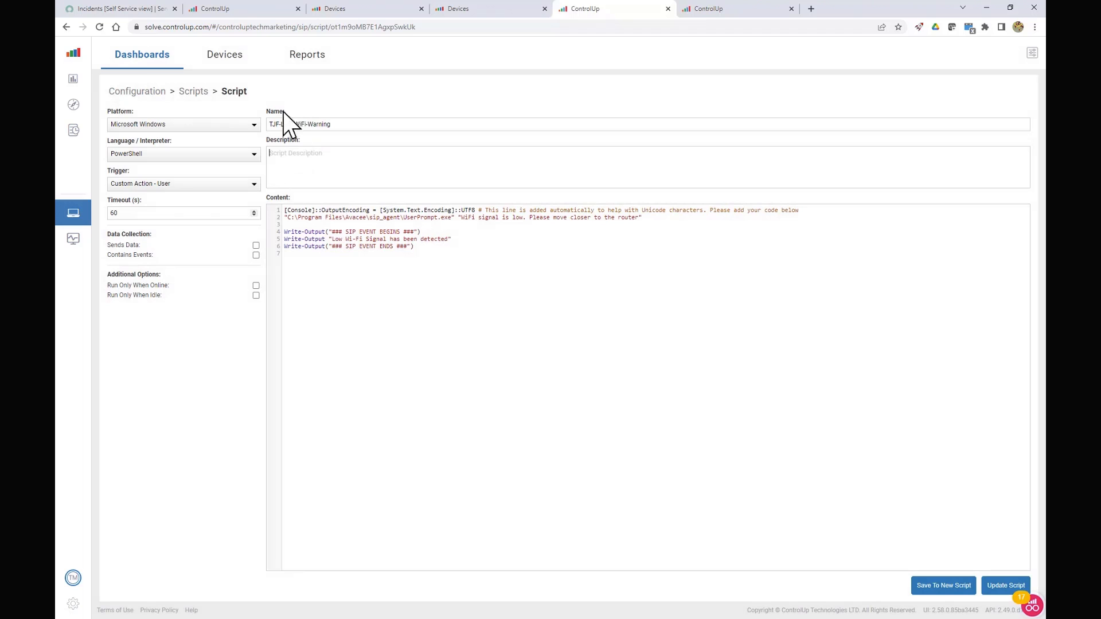
{"action": "left_click_drag", "start_coordinate": [644, 219], "coordinate": [283, 218]}
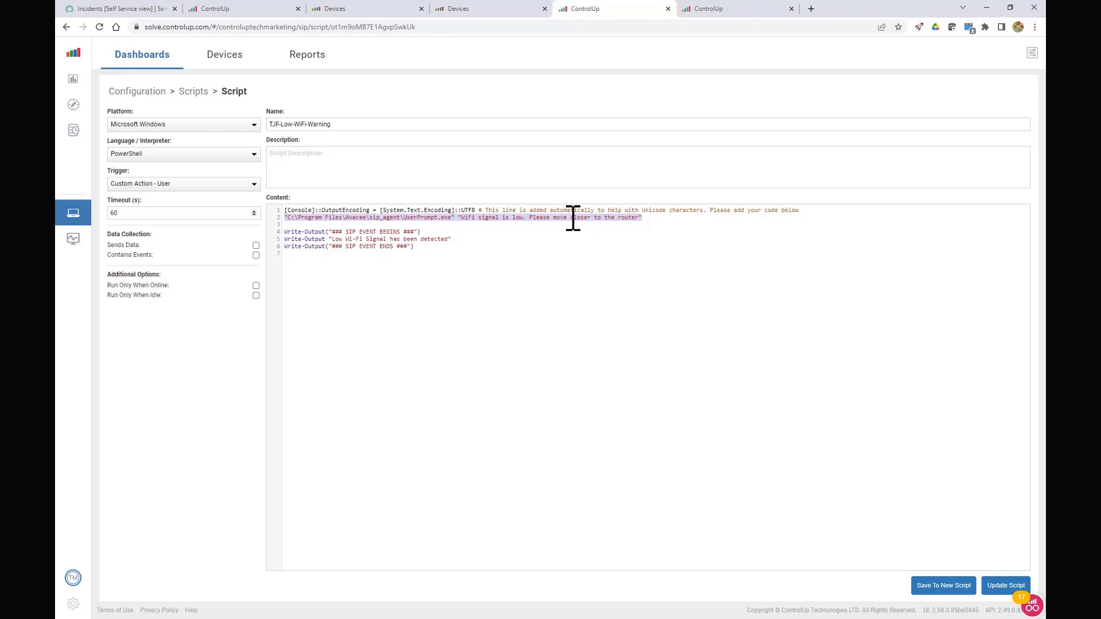
{"action": "left_click", "coordinate": [664, 224]}
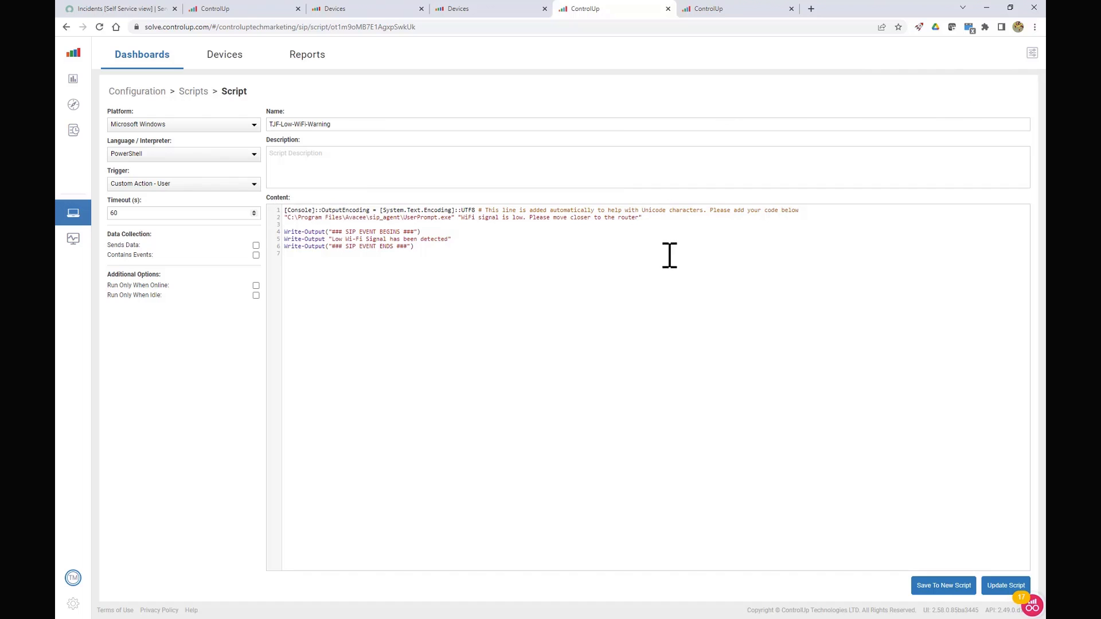
- Open the details of the TJFADMINDESKTOP.JUPITERLAB.COM device from the device list
{"action": "left_click", "coordinate": [222, 55]}
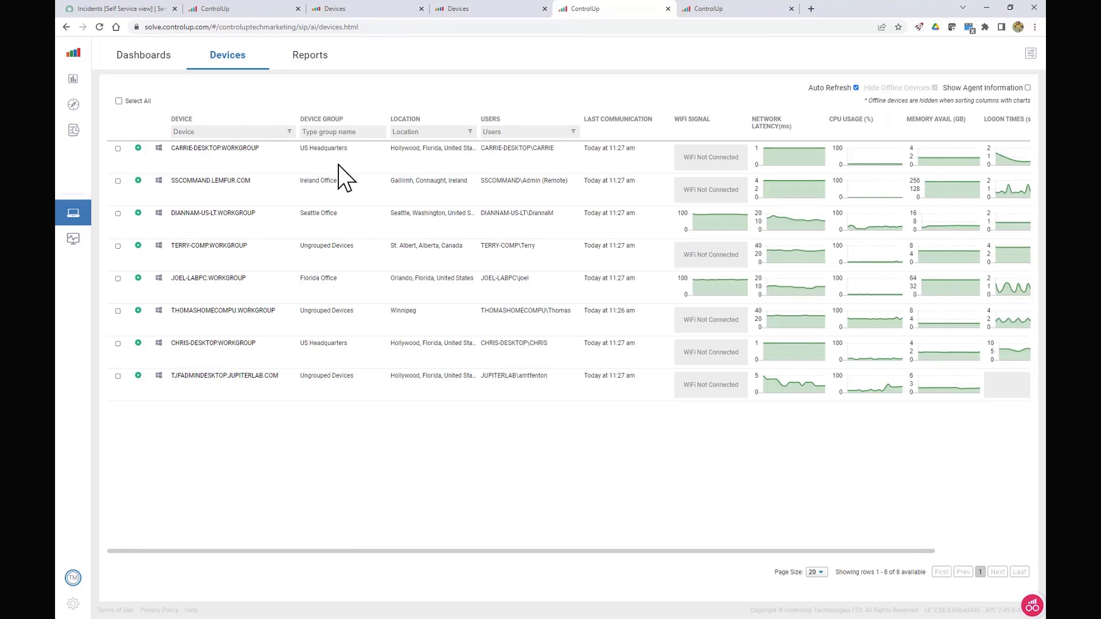
{"action": "right_click", "coordinate": [225, 379]}
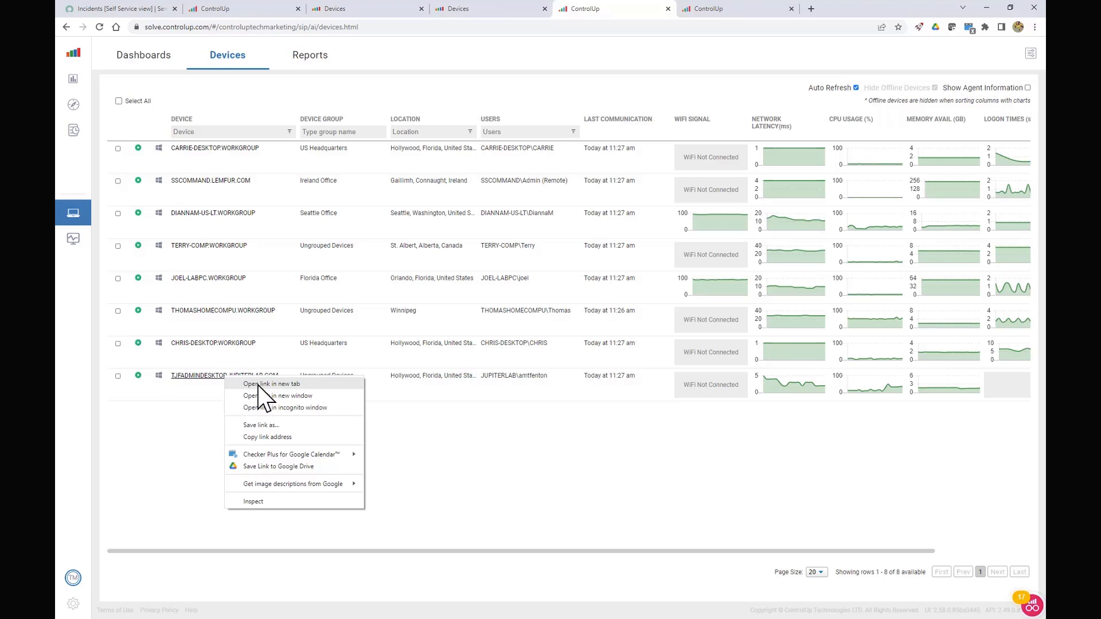
{"action": "left_click", "coordinate": [139, 377]}
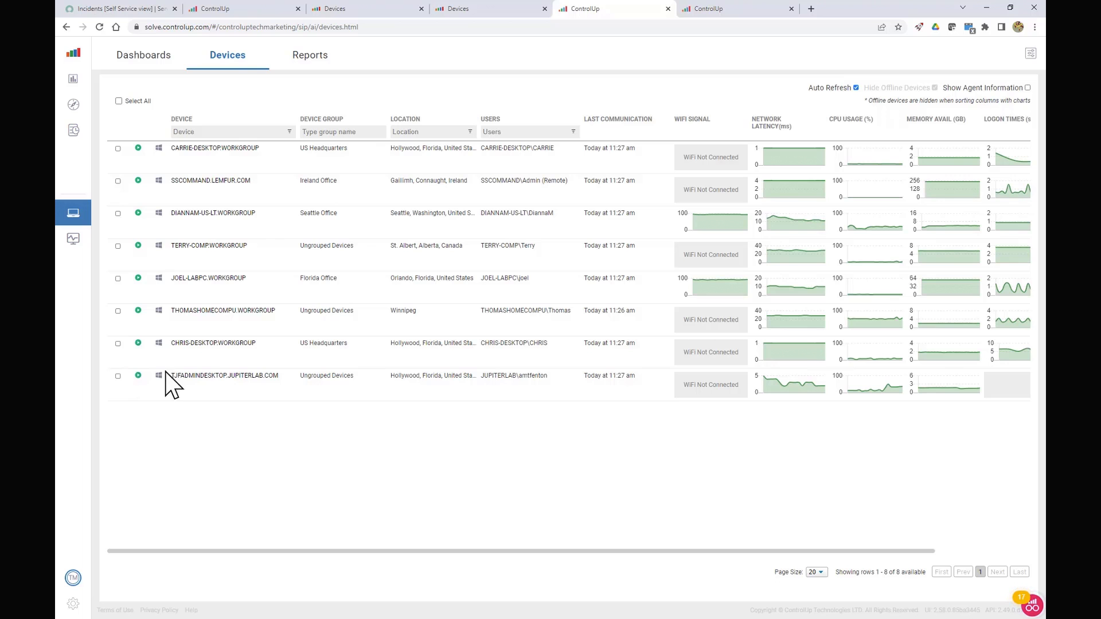
{"action": "left_click", "coordinate": [182, 377]}
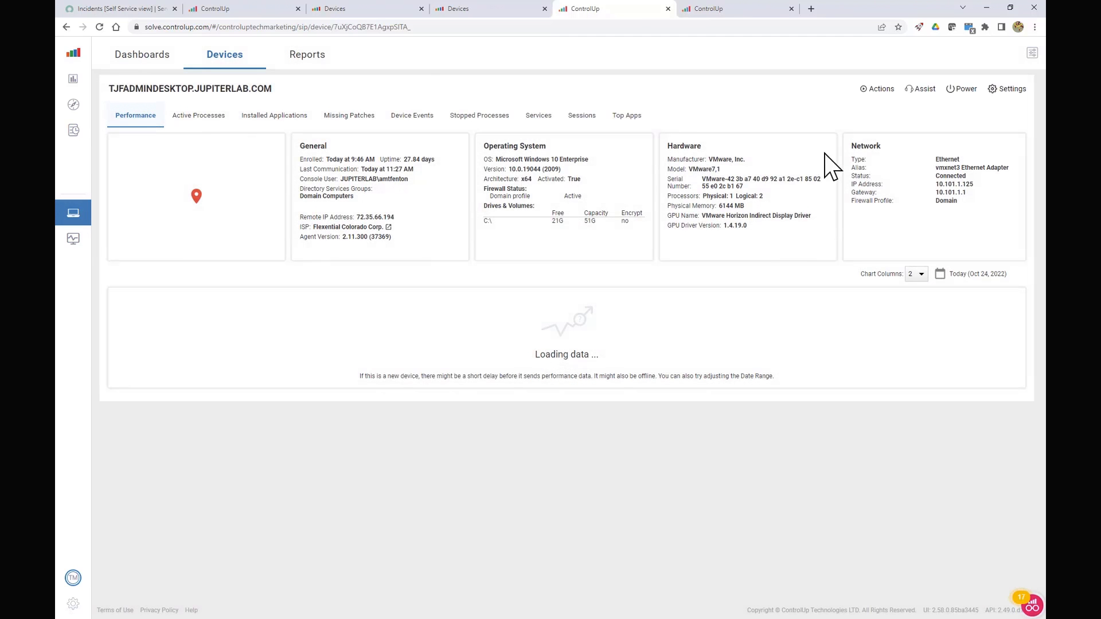
- Choose the TJF-Low-WiFi-Warning user action for this device and close the Settings window in the tjfadmindesktop remote session
{"action": "left_click", "coordinate": [873, 90]}
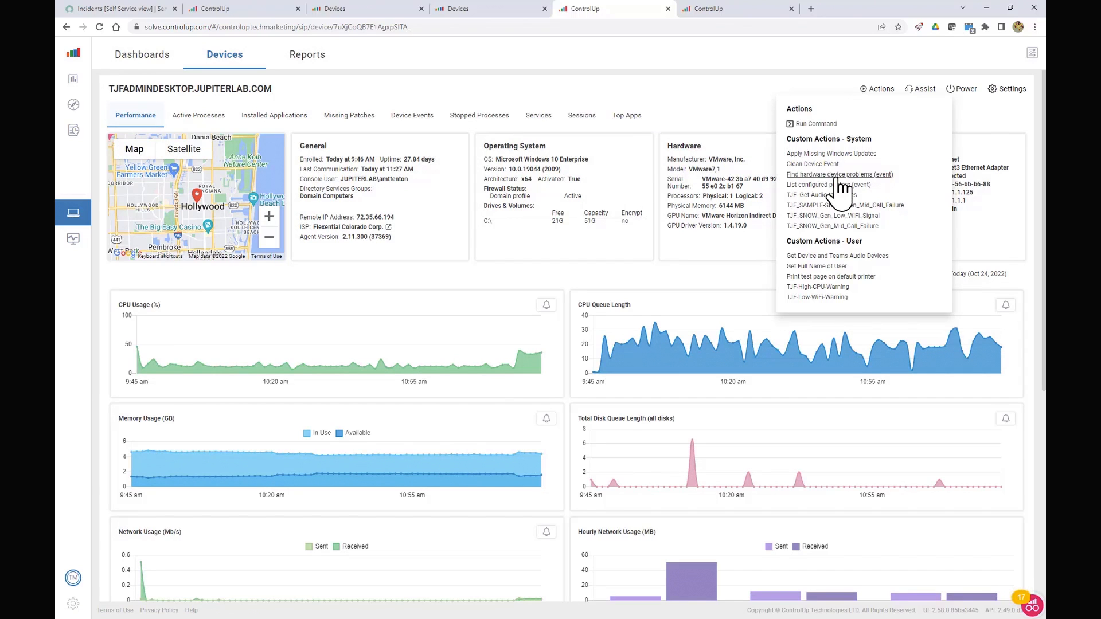
{"action": "left_click", "coordinate": [835, 297]}
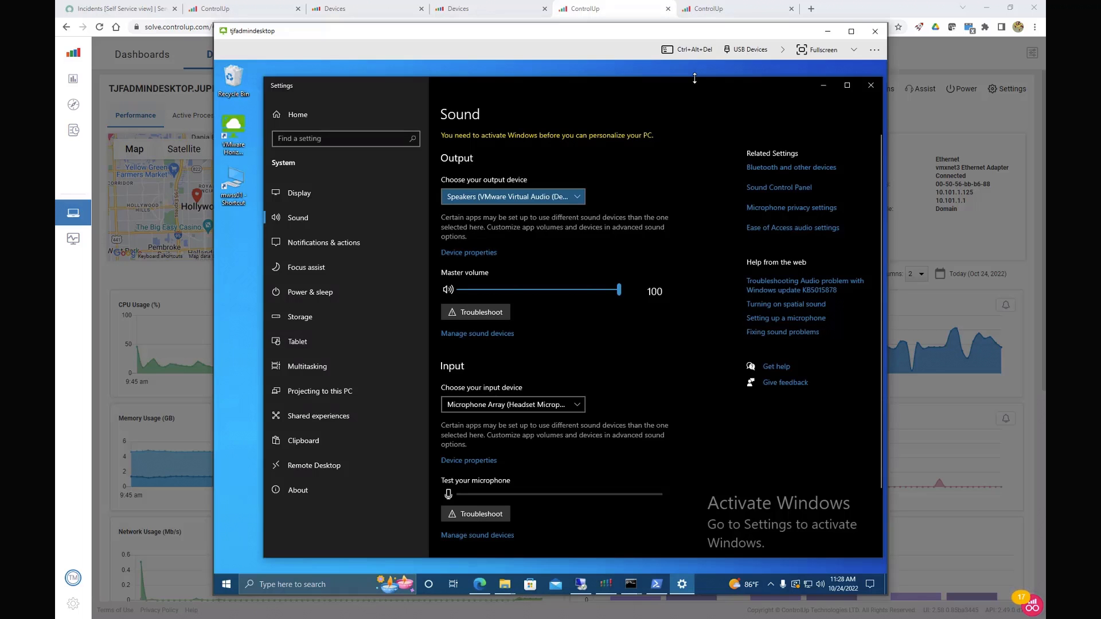
{"action": "left_click", "coordinate": [870, 86]}
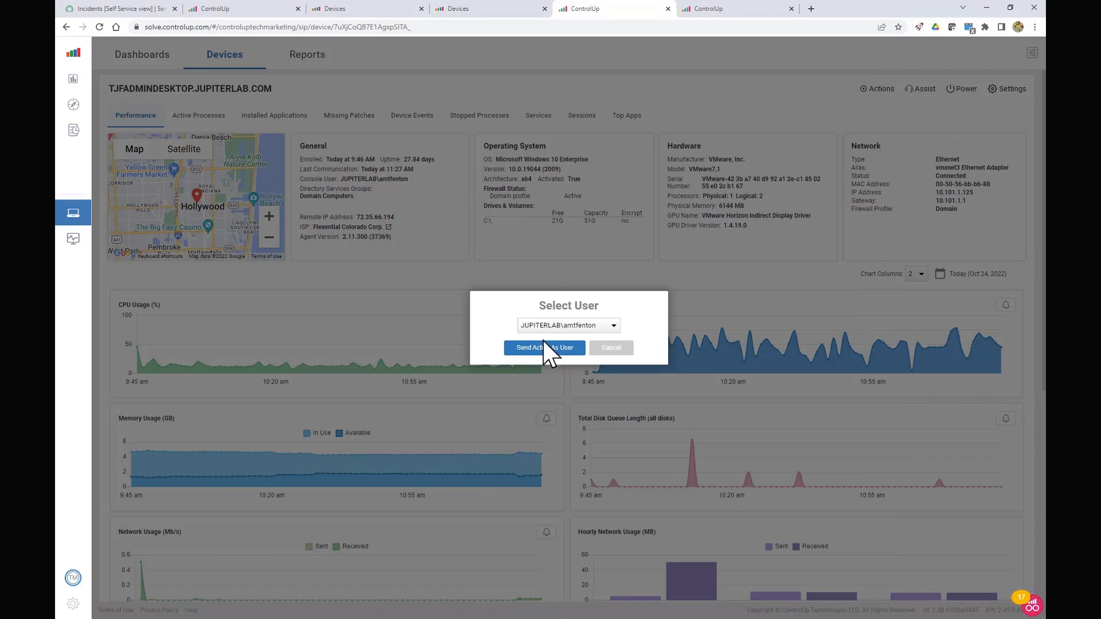
- Send the warning action as the preselected user and dismiss the low WiFi notification in the tjfadmindesktop remote session
{"action": "left_click", "coordinate": [552, 348]}
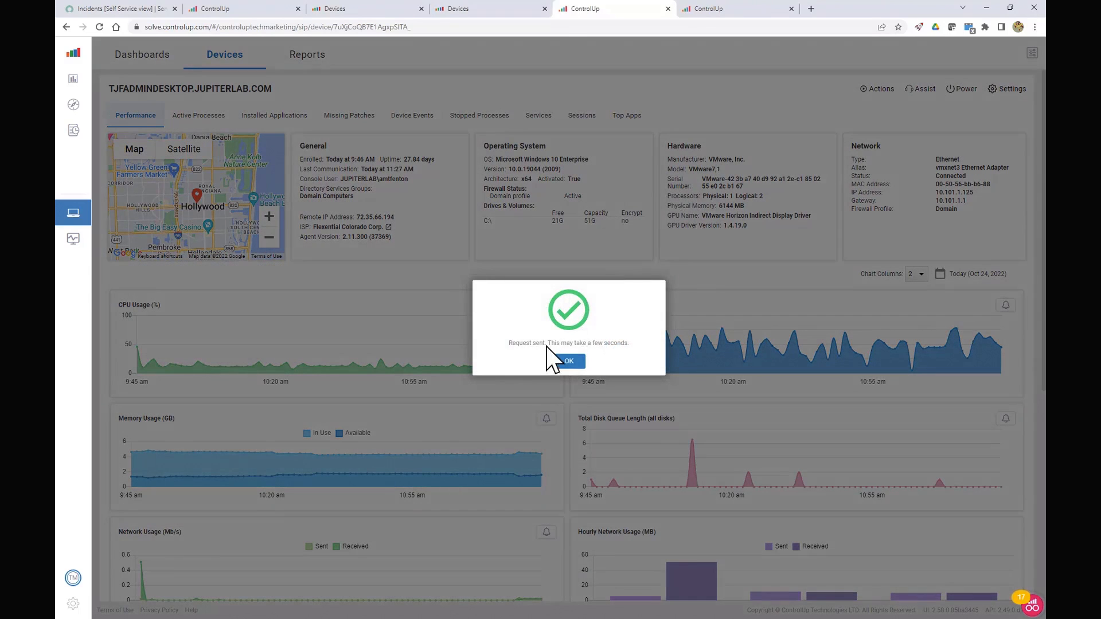
{"action": "left_click", "coordinate": [569, 361]}
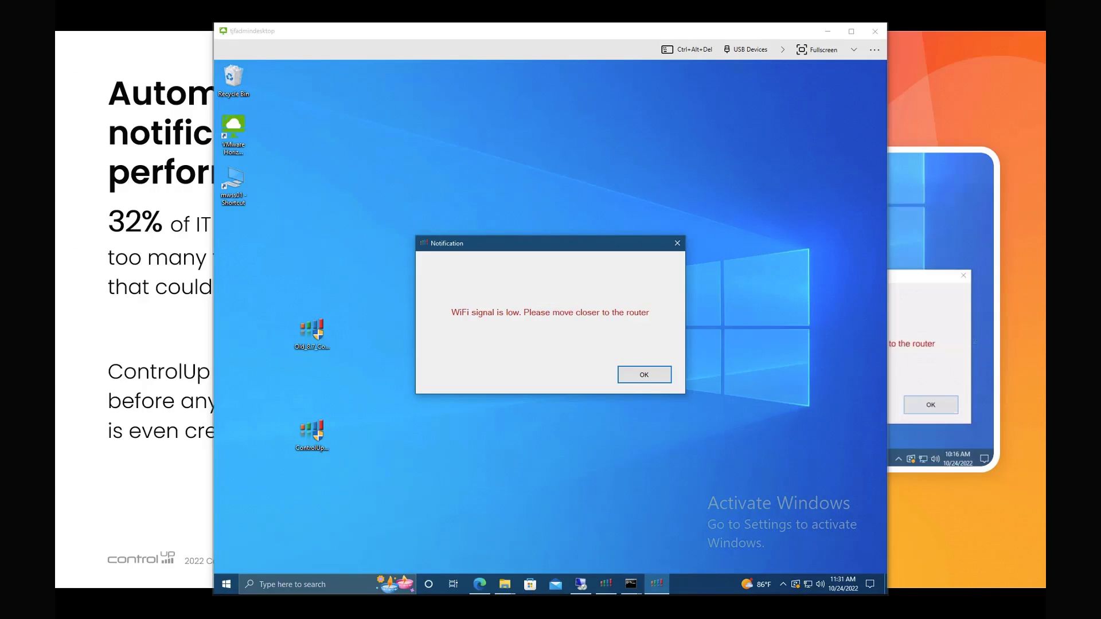
{"action": "left_click", "coordinate": [643, 377]}
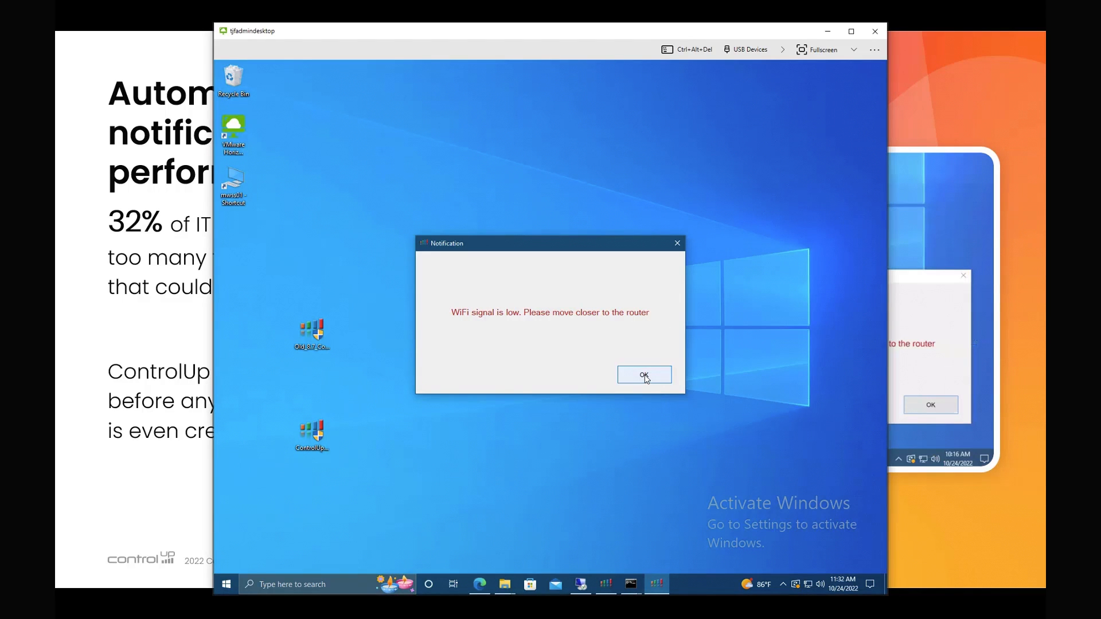
{"action": "left_click", "coordinate": [645, 376]}
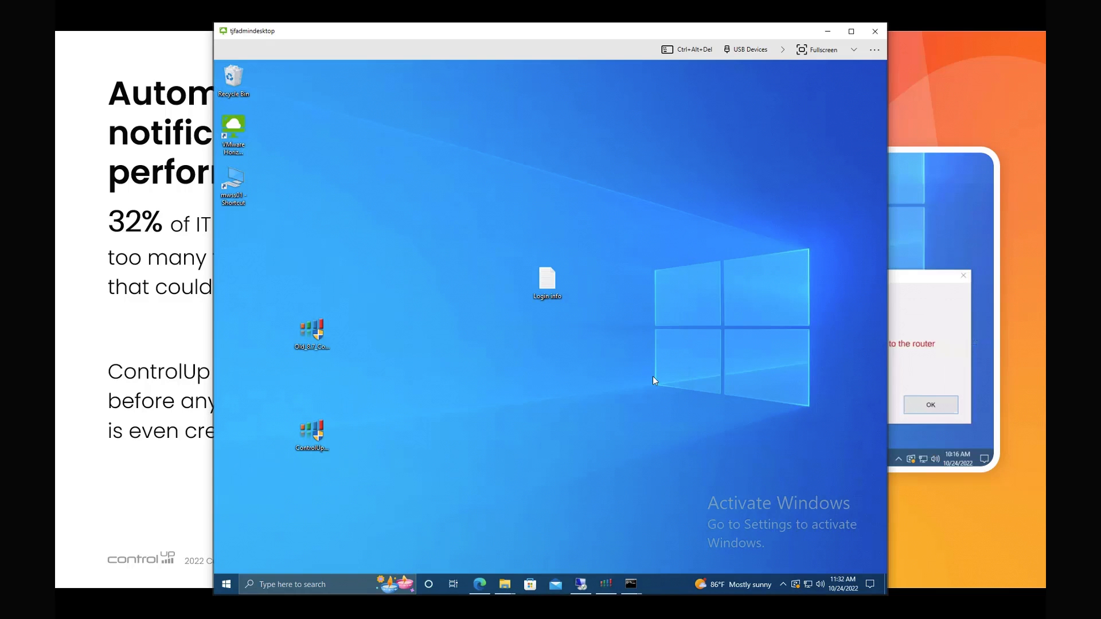